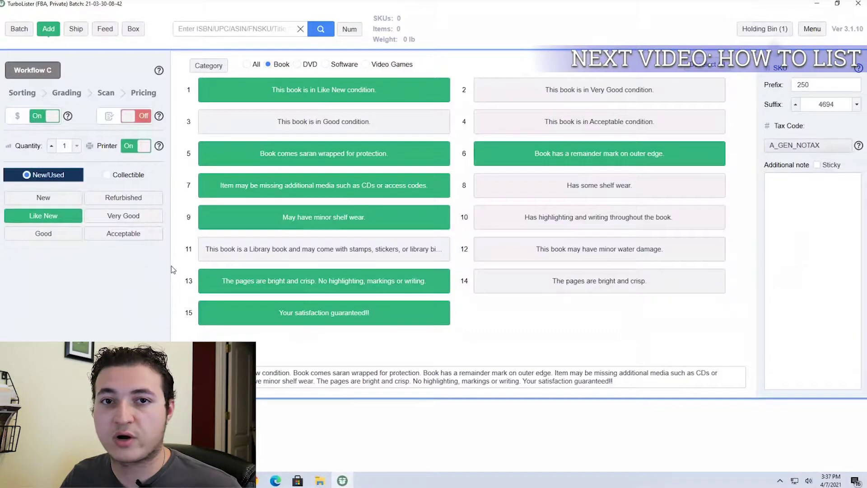
Look over the general account settings, then close them
{"action": "left_click", "coordinate": [812, 31]}
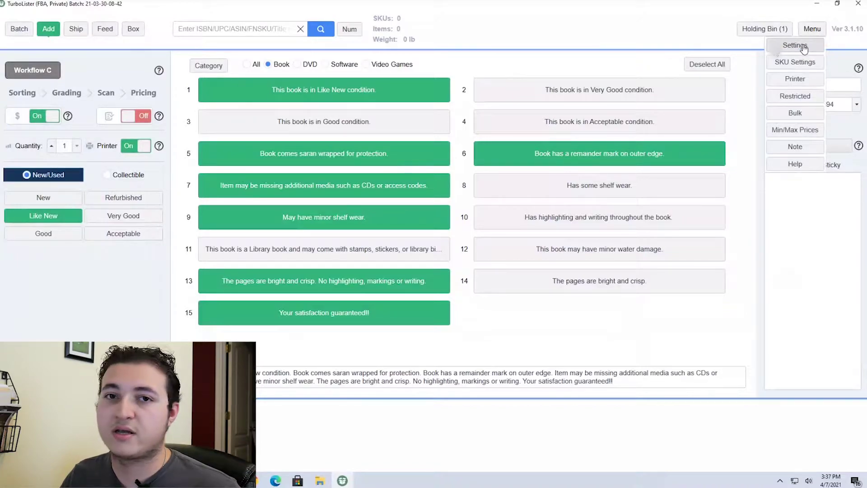
{"action": "left_click", "coordinate": [804, 47]}
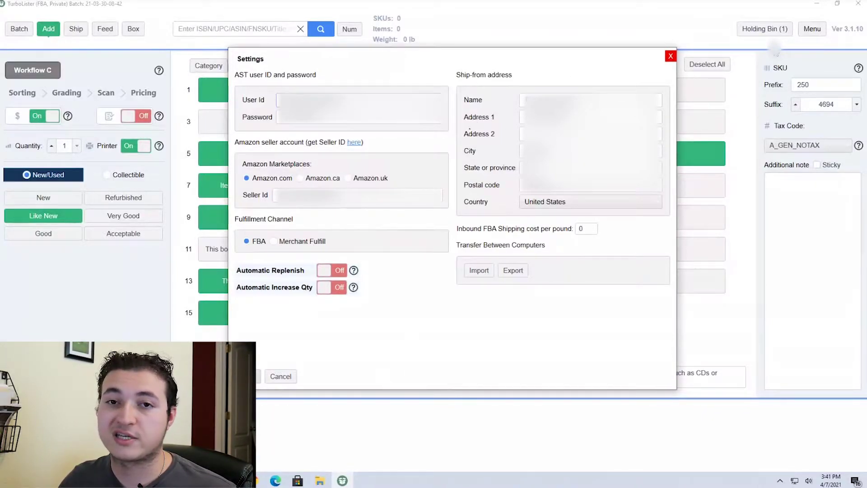
{"action": "left_click", "coordinate": [240, 376]}
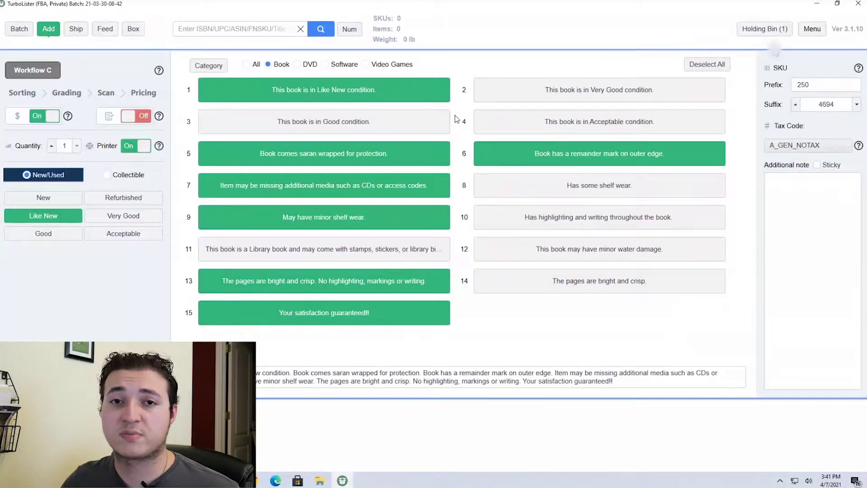
Save the label printer setup with DYMO LabelWriter 450, 30252 Address paper and auto print on
{"action": "left_click", "coordinate": [811, 30]}
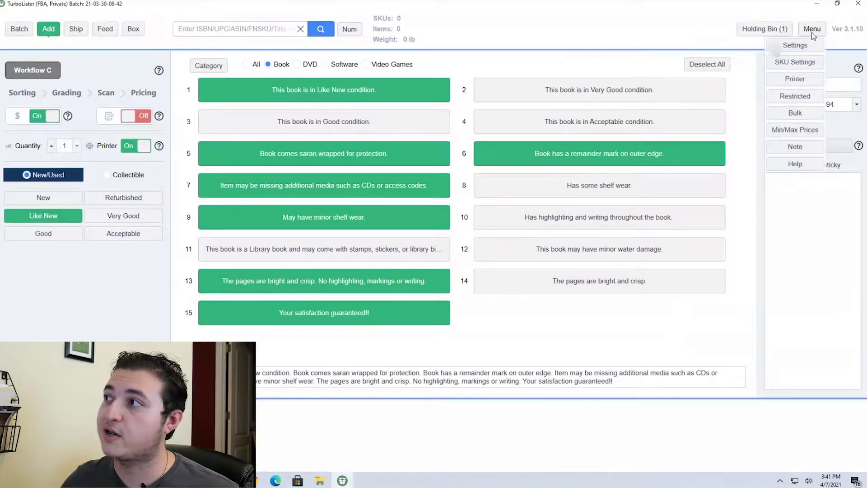
{"action": "left_click", "coordinate": [808, 81]}
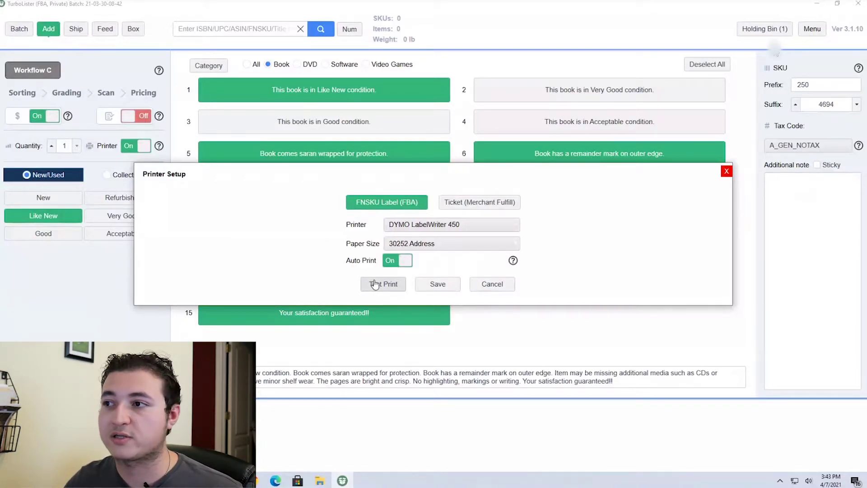
{"action": "left_click", "coordinate": [438, 285]}
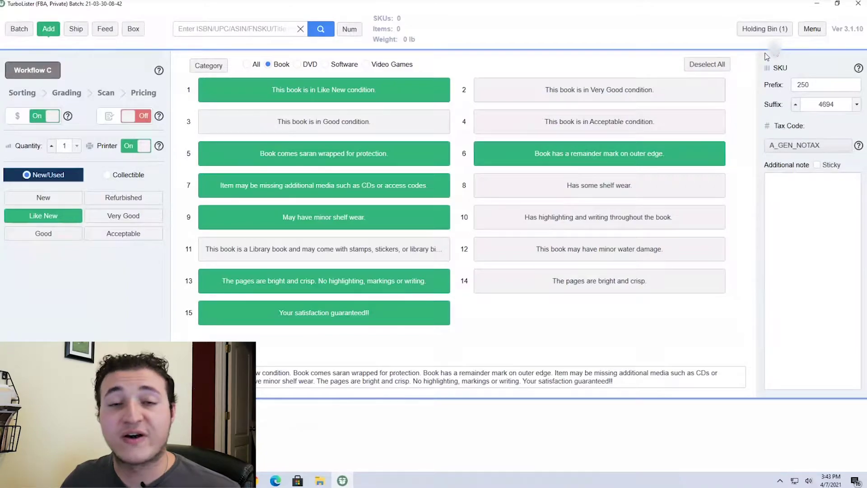
{"action": "left_click", "coordinate": [812, 28]}
Filter the Notes manager to Book notes, browse the list, and start a New Note
{"action": "left_click", "coordinate": [795, 146]}
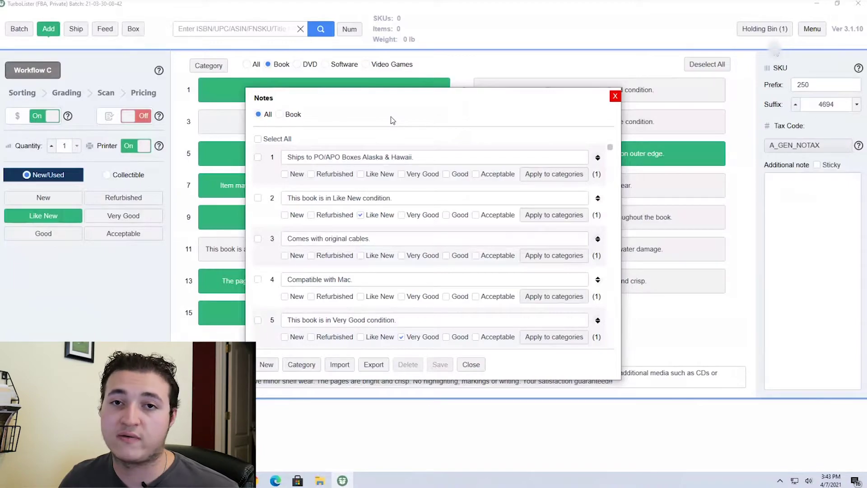
{"action": "left_click", "coordinate": [281, 115]}
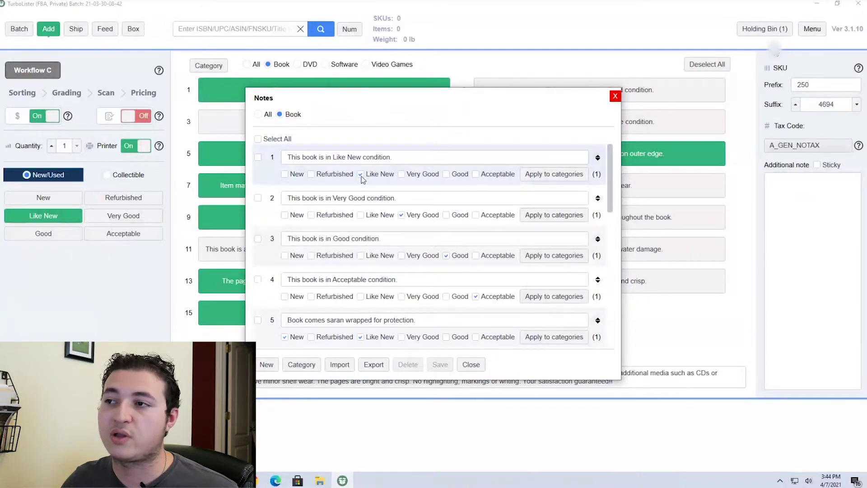
{"action": "scroll", "coordinate": [422, 221], "scroll_direction": "down", "scroll_amount": 3}
{"action": "scroll", "coordinate": [424, 221], "scroll_direction": "down", "scroll_amount": 2}
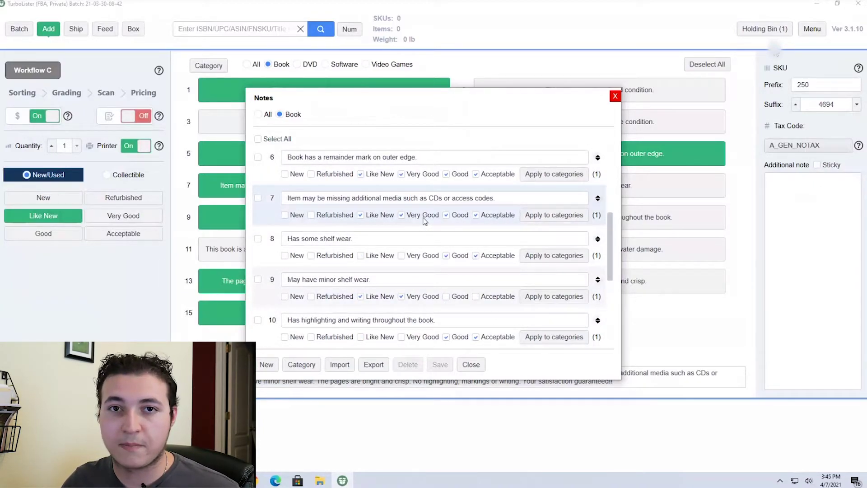
{"action": "scroll", "coordinate": [425, 220], "scroll_direction": "up", "scroll_amount": 5}
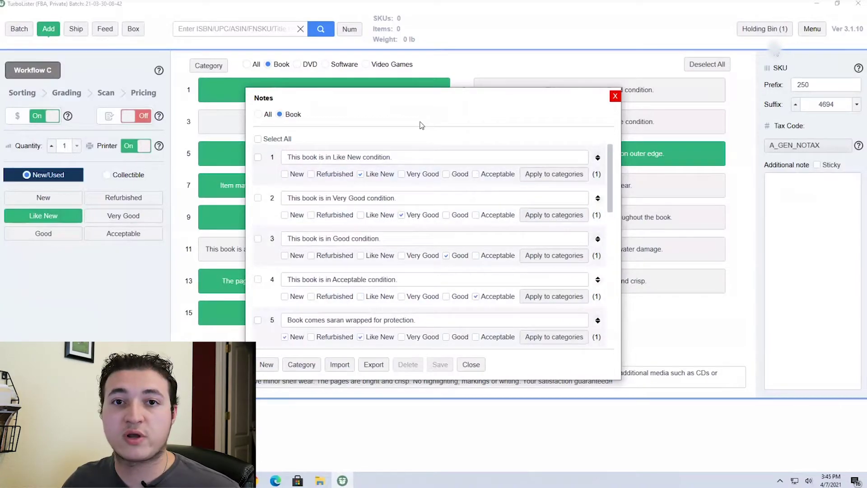
{"action": "left_click", "coordinate": [266, 364]}
Draft 'This book is in Like New condition.' for Like New, then close the note forms
{"action": "left_click", "coordinate": [311, 174]}
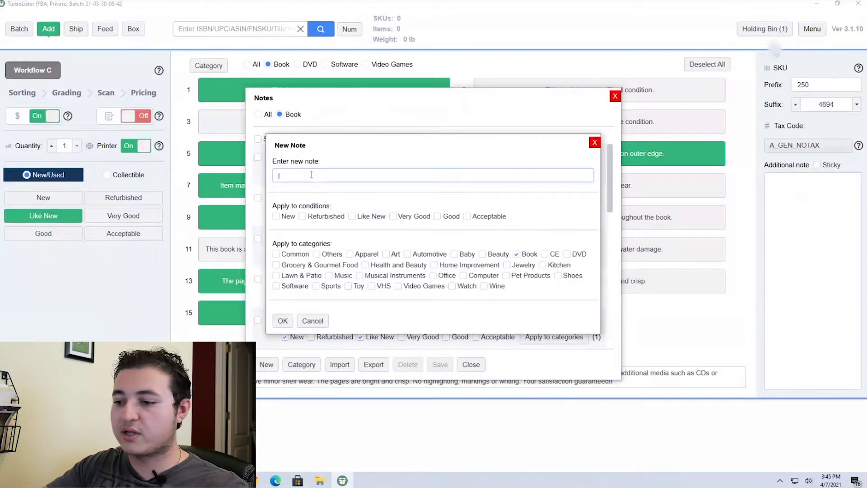
{"action": "type", "text": "This bo"}
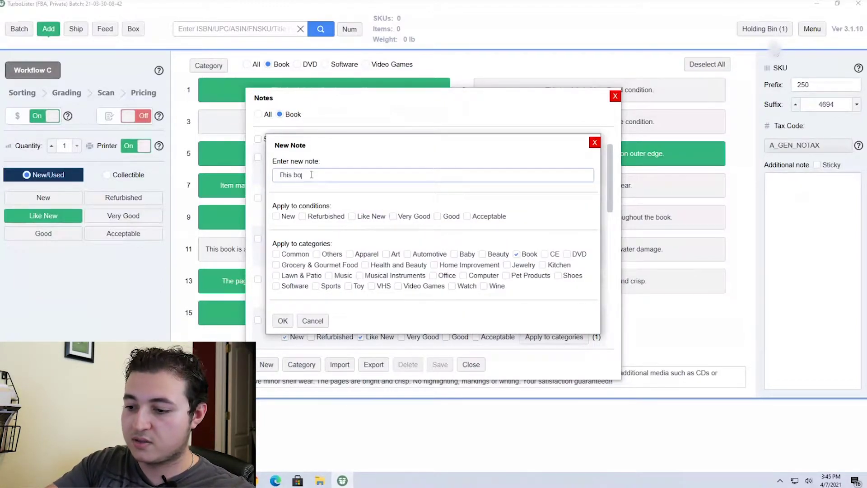
{"action": "type", "text": "ok is in"}
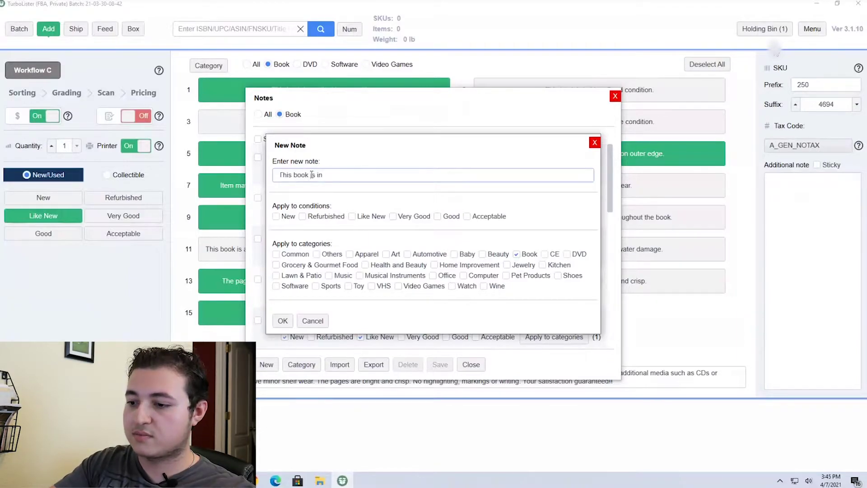
{"action": "type", "text": " Like New con"}
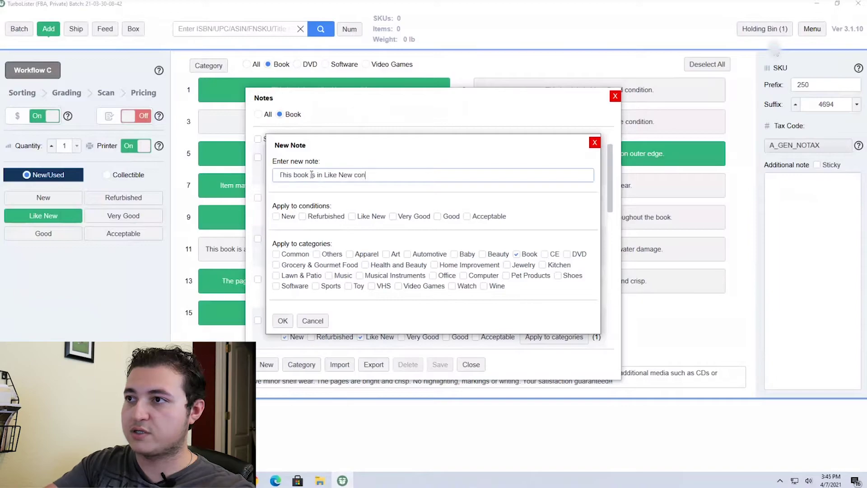
{"action": "type", "text": "dition."}
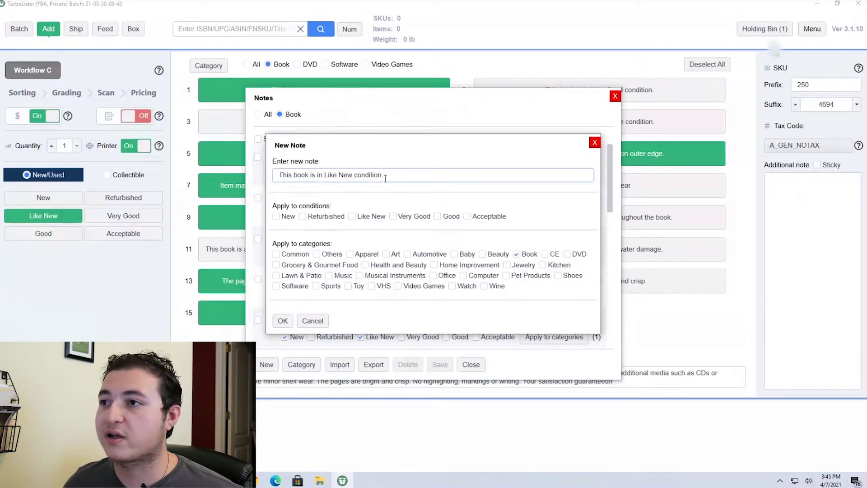
{"action": "left_click", "coordinate": [355, 217]}
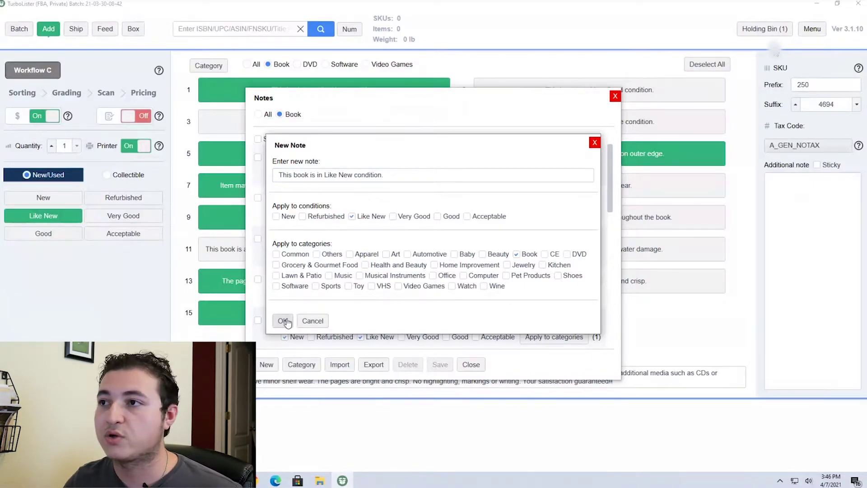
{"action": "left_click", "coordinate": [594, 143]}
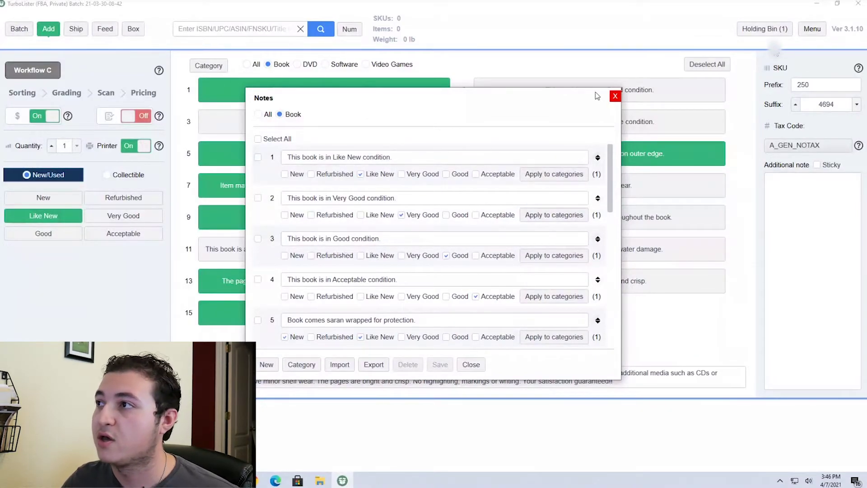
{"action": "left_click", "coordinate": [615, 96]}
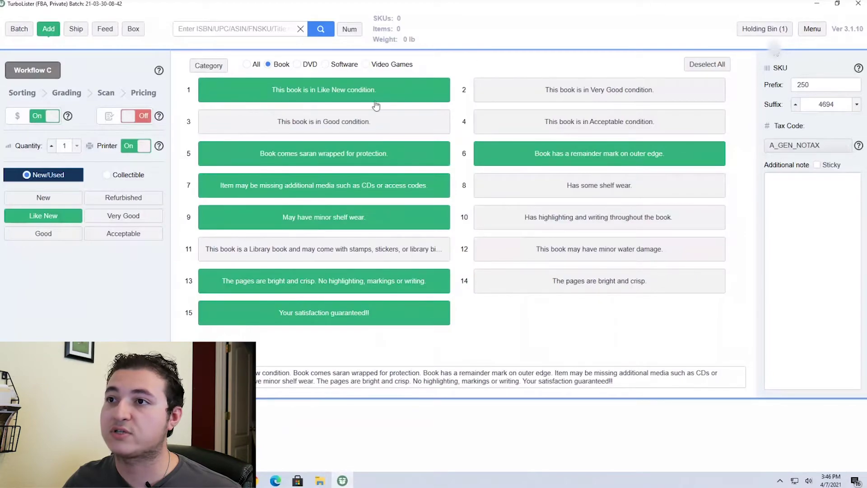
Try the grading presets, then grade the book Very Good
{"action": "left_click", "coordinate": [103, 217]}
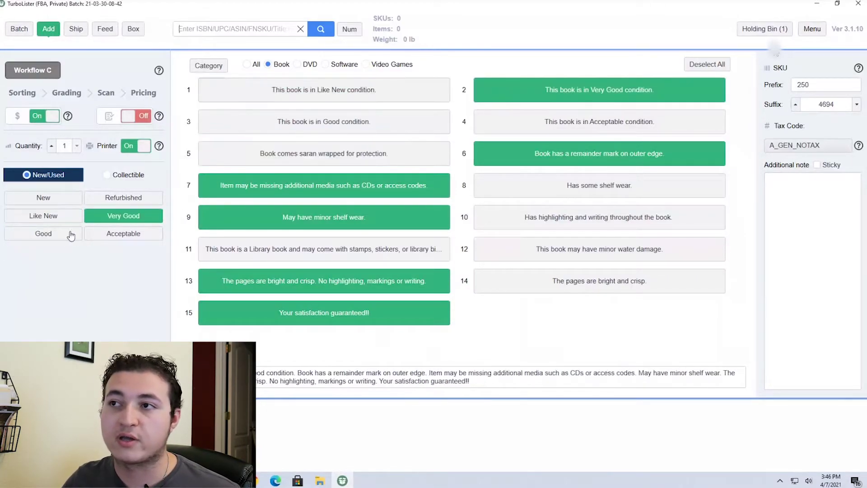
{"action": "left_click", "coordinate": [54, 235]}
{"action": "left_click", "coordinate": [100, 238]}
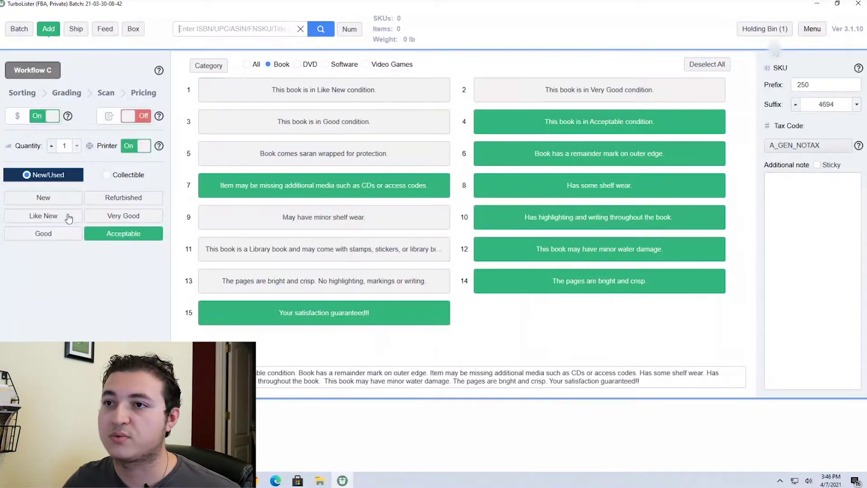
{"action": "left_click", "coordinate": [70, 216]}
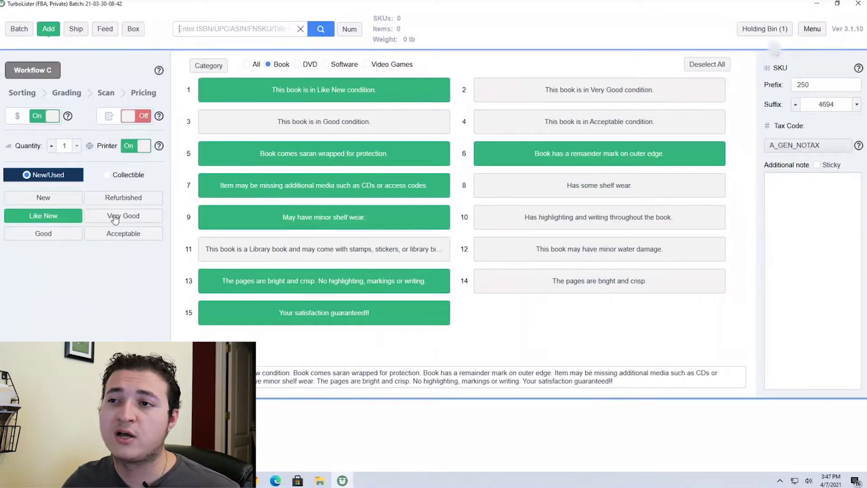
{"action": "left_click", "coordinate": [117, 218]}
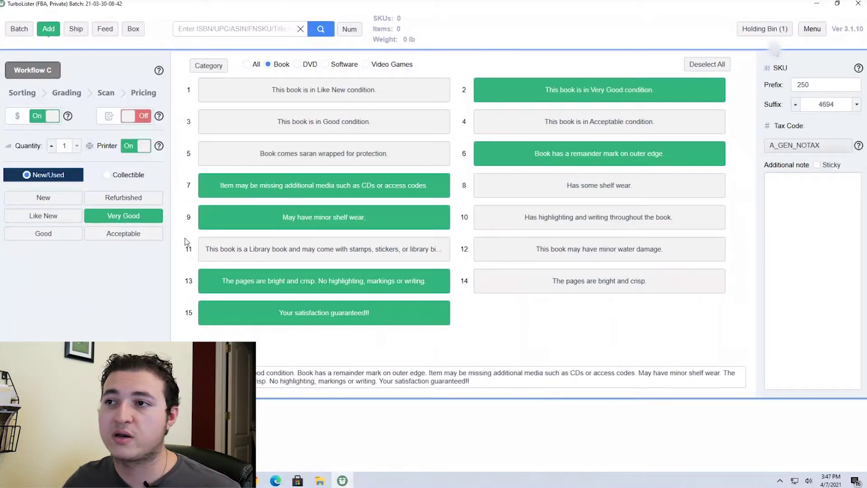
Drop the missing-media and remainder-mark sentences from the listing note and add minor water damage
{"action": "left_click", "coordinate": [210, 194]}
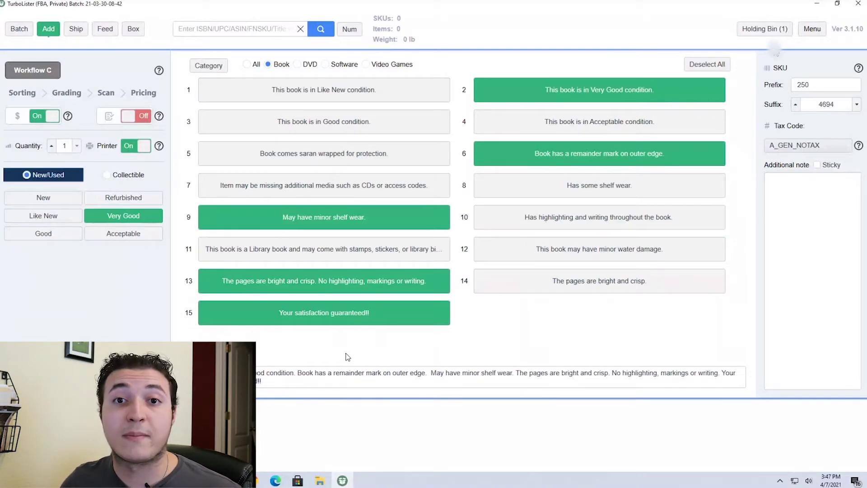
{"action": "left_click", "coordinate": [559, 163]}
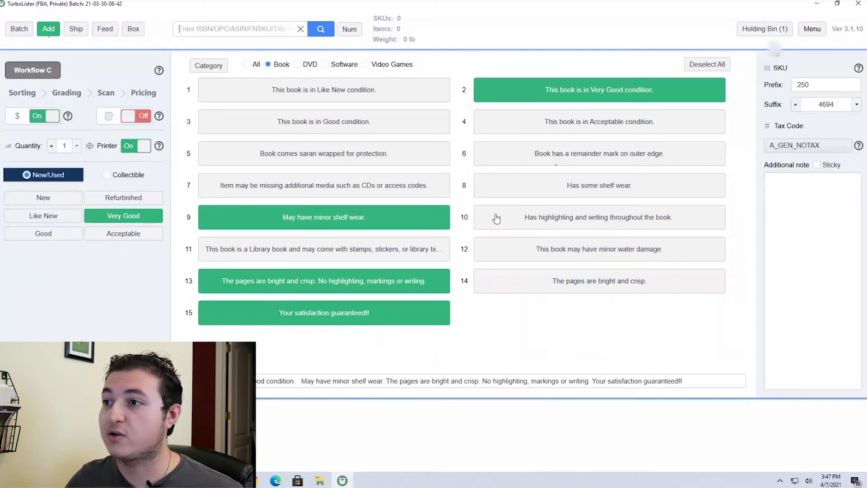
{"action": "left_click", "coordinate": [397, 323]}
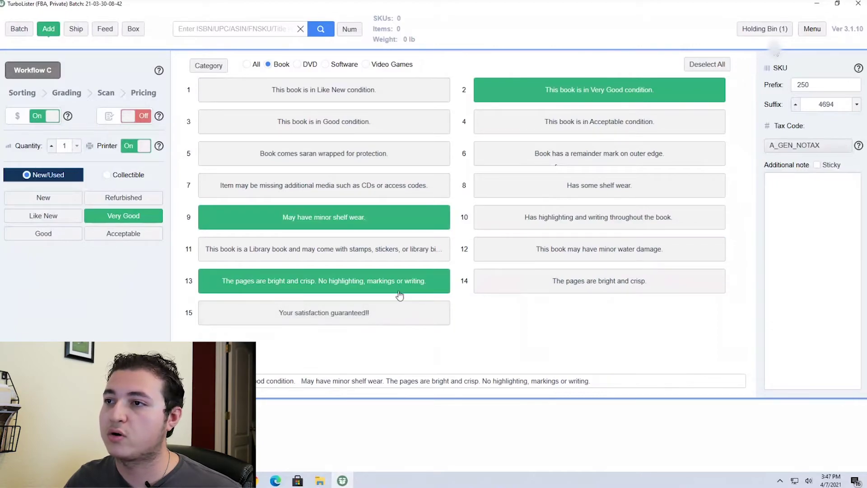
{"action": "left_click", "coordinate": [399, 293]}
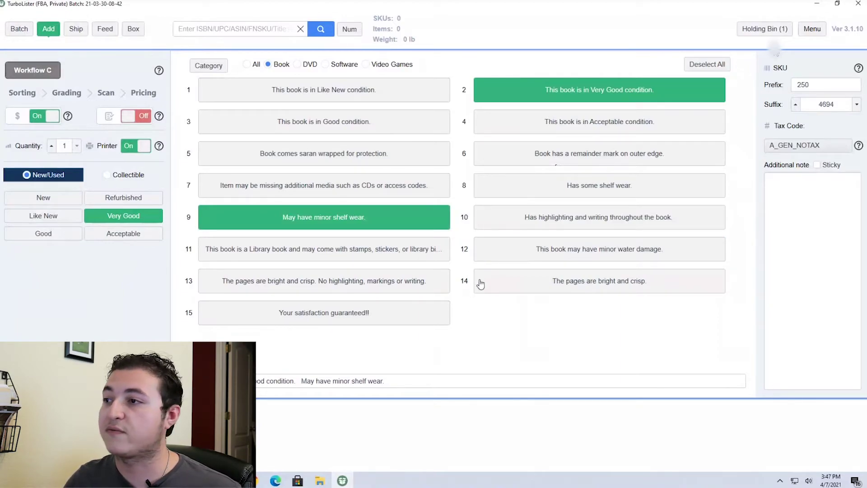
{"action": "left_click", "coordinate": [510, 252]}
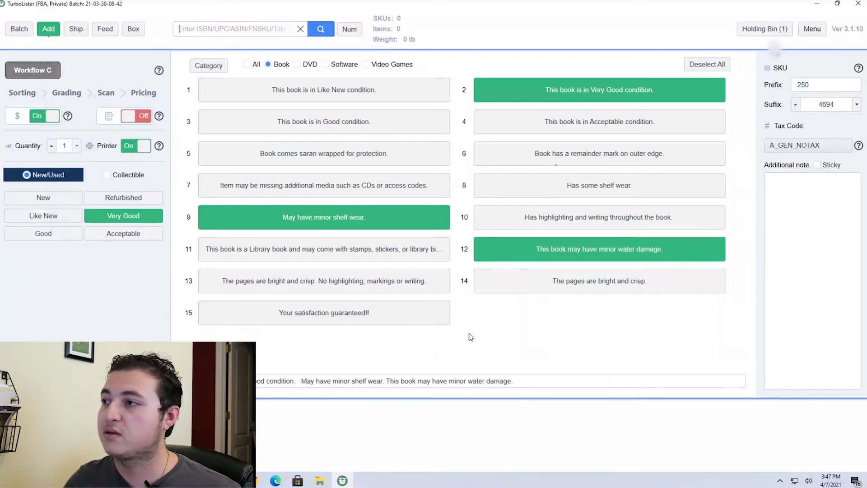
{"action": "left_click", "coordinate": [371, 291]}
{"action": "left_click", "coordinate": [386, 318]}
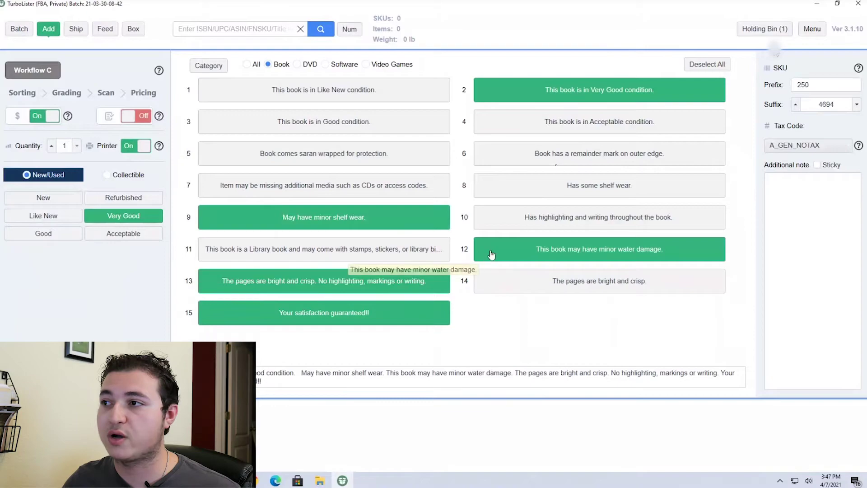
{"action": "left_click", "coordinate": [280, 383]}
{"action": "left_click", "coordinate": [279, 382]}
{"action": "type", "text": "sesgsgd"}
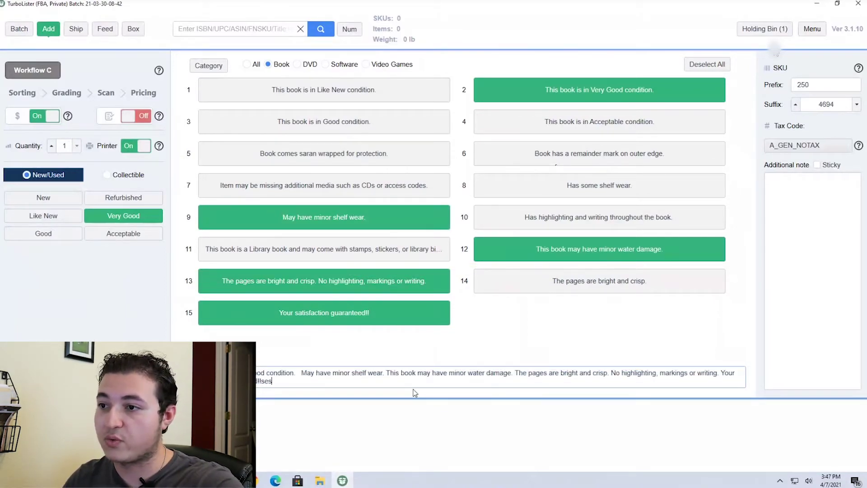
{"action": "key", "text": "BackSpace"}
{"action": "key", "text": "BackSpace"}
{"action": "key", "text": "BackSpace"}
{"action": "key", "text": "BackSpace"}
{"action": "key", "text": "BackSpace"}
{"action": "key", "text": "BackSpace"}
{"action": "key", "text": "BackSpace"}
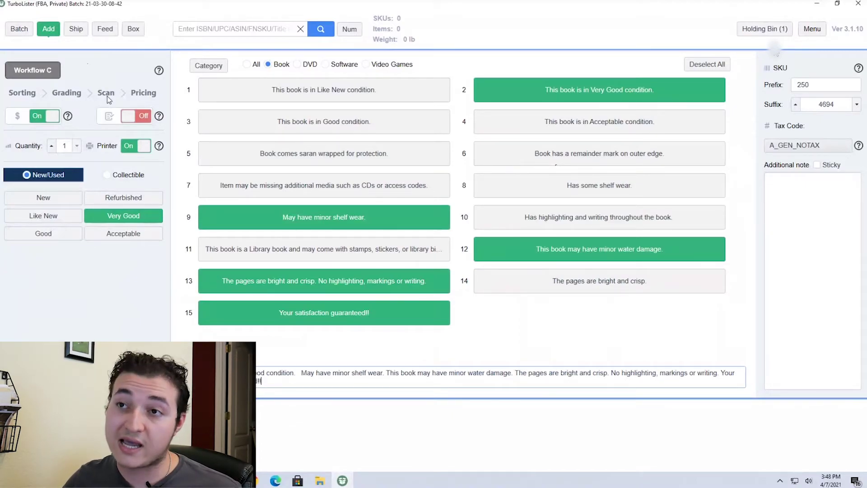
{"action": "left_click", "coordinate": [237, 30]}
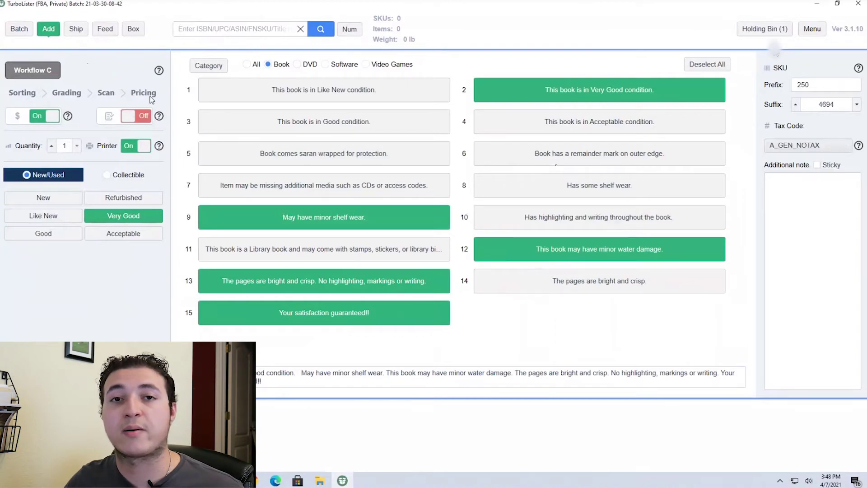
{"action": "left_click", "coordinate": [40, 74]}
{"action": "left_click", "coordinate": [39, 74]}
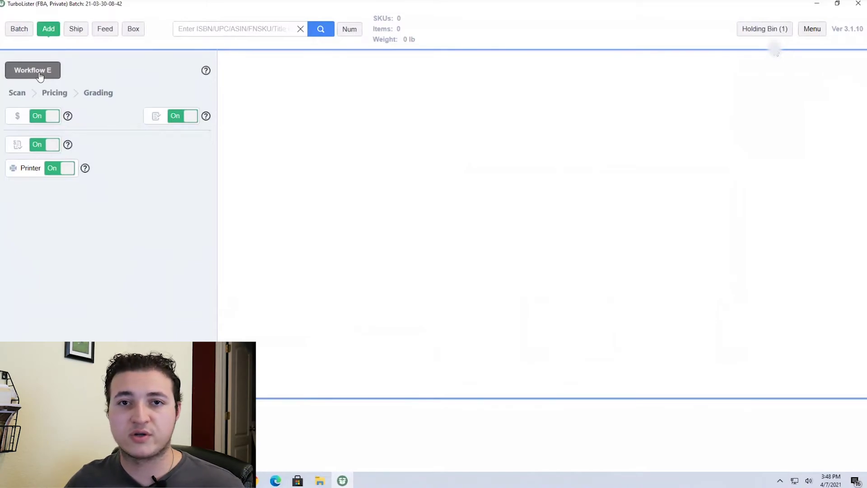
{"action": "left_click", "coordinate": [40, 75]}
{"action": "left_click", "coordinate": [40, 74]}
{"action": "left_click", "coordinate": [39, 75]}
{"action": "left_click", "coordinate": [39, 75]}
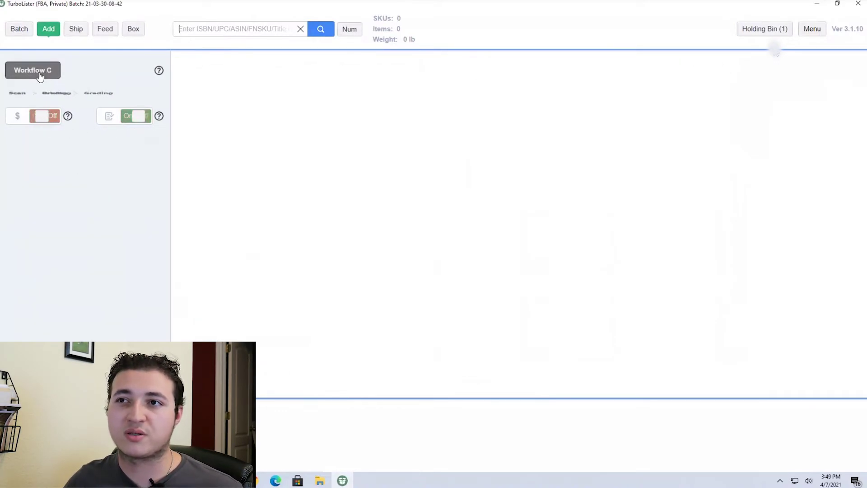